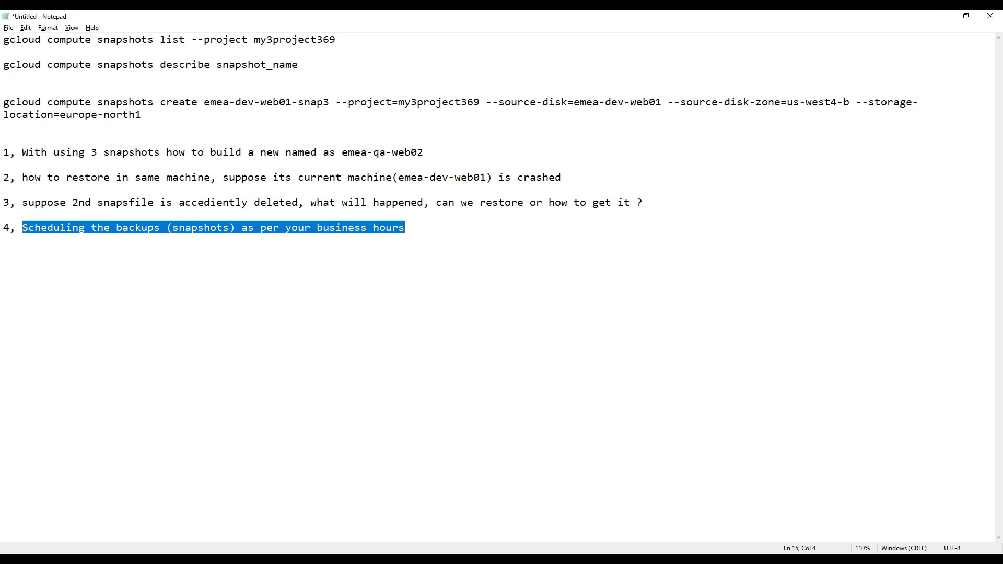
Switch to the Google Cloud console and open the form for creating a snapshot schedule.
{"action": "key", "text": "alt+Tab"}
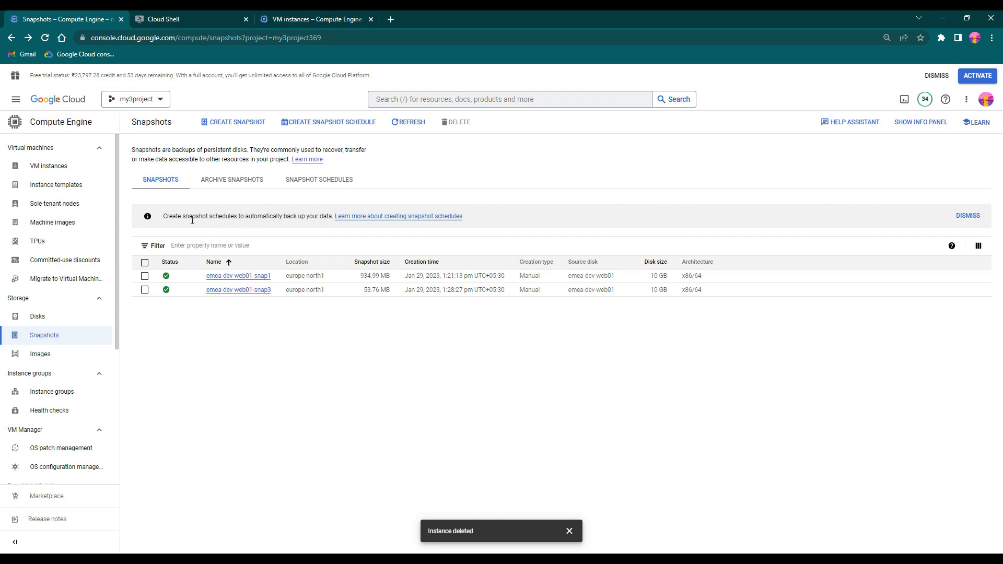
{"action": "left_click_drag", "start_coordinate": [162, 219], "coordinate": [332, 215]}
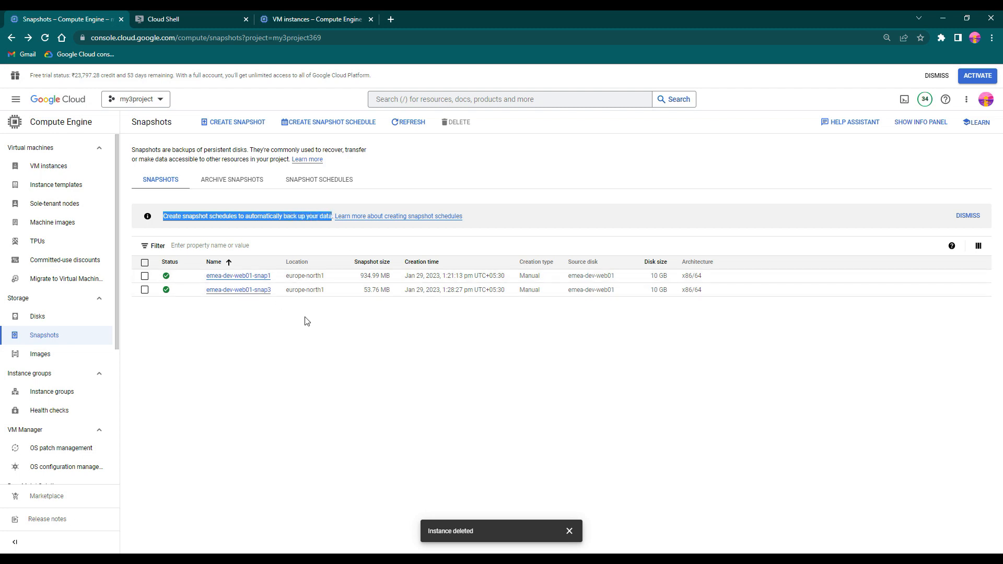
{"action": "left_click", "coordinate": [346, 123]}
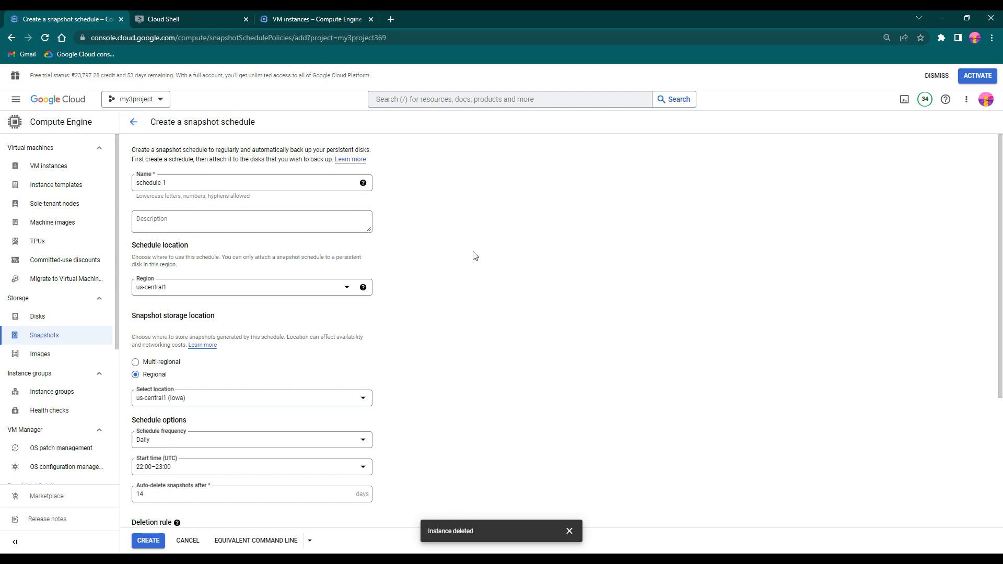
Copy the name of the emea-dev-web01 virtual machine from the list of VM instances.
{"action": "left_click", "coordinate": [50, 171]}
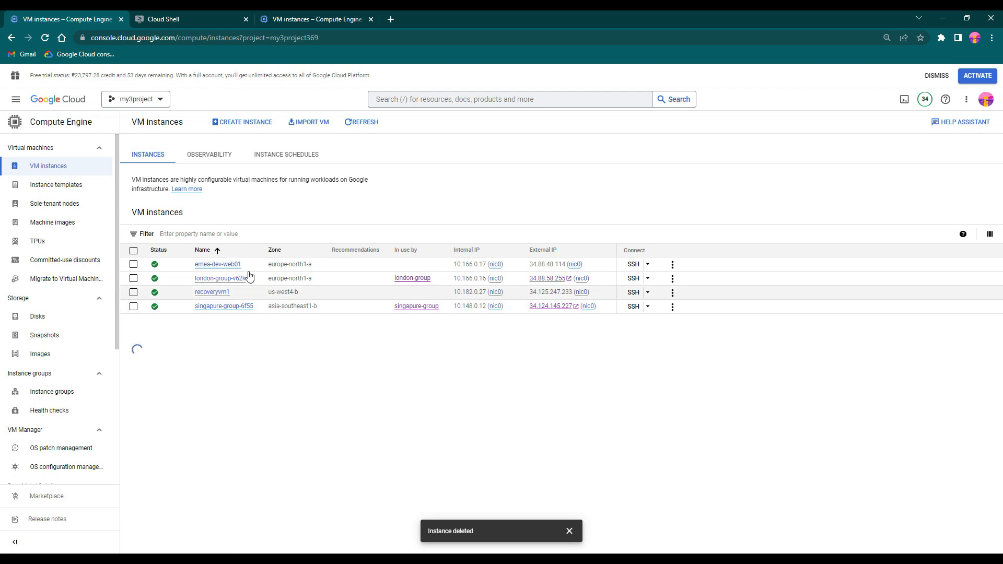
{"action": "left_click_drag", "start_coordinate": [244, 264], "coordinate": [193, 264]}
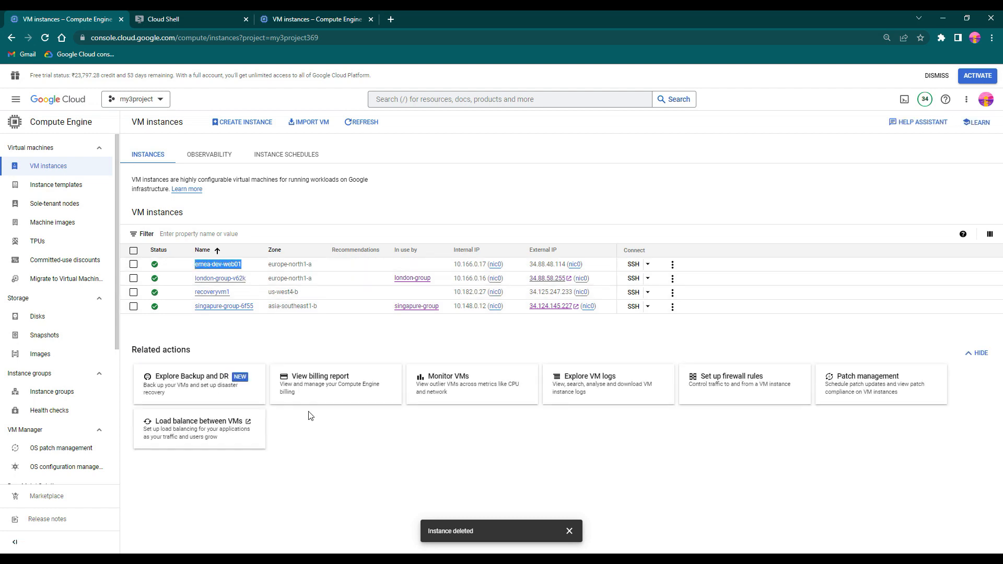
{"action": "key", "text": "ctrl+c"}
Return to the snapshots page, start a new snapshot schedule and name it emea-dev-web01.
{"action": "left_click", "coordinate": [292, 19]}
{"action": "left_click", "coordinate": [11, 37]}
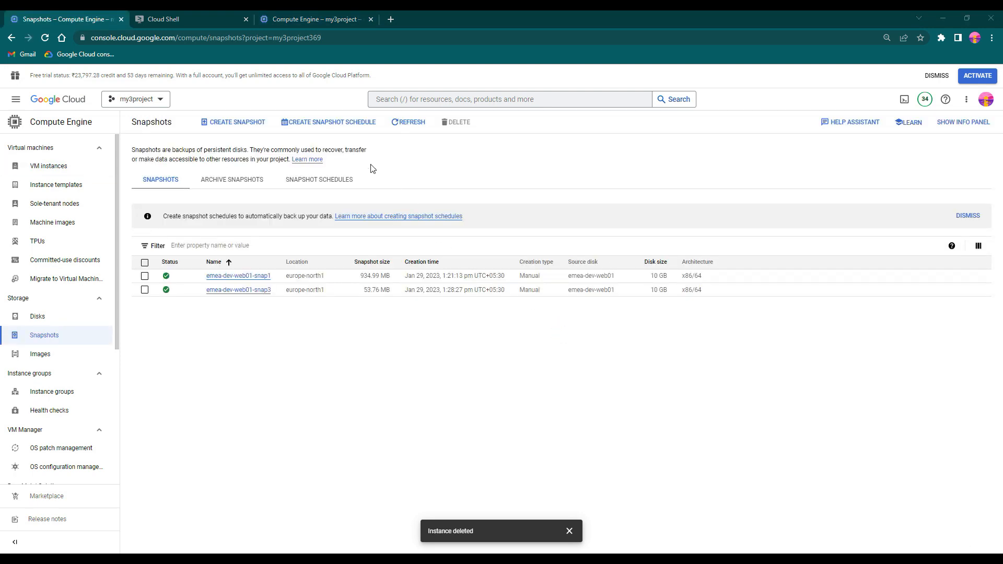
{"action": "left_click", "coordinate": [334, 126]}
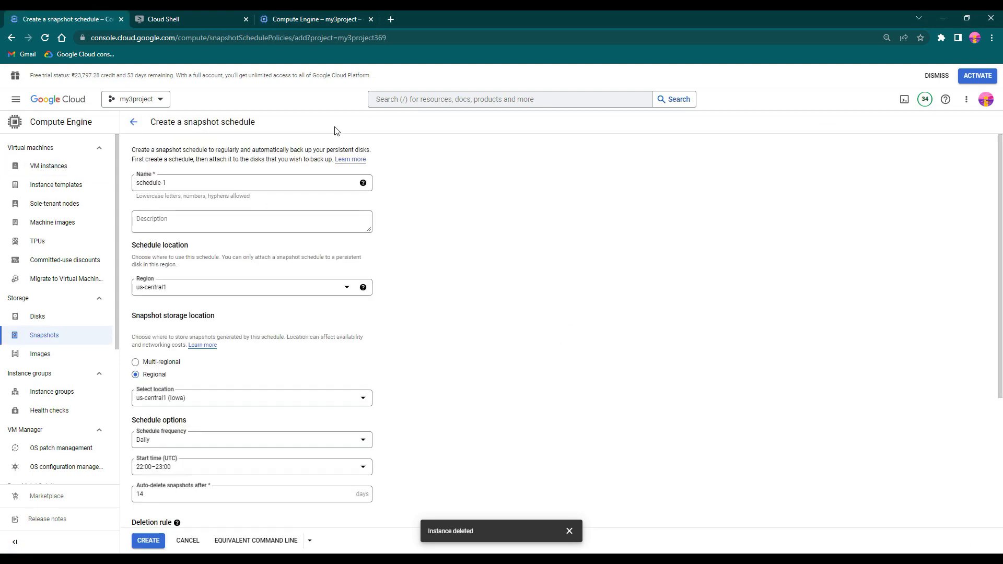
{"action": "left_click_drag", "start_coordinate": [214, 184], "coordinate": [125, 187]}
{"action": "type", "text": "emea-dev-web01"}
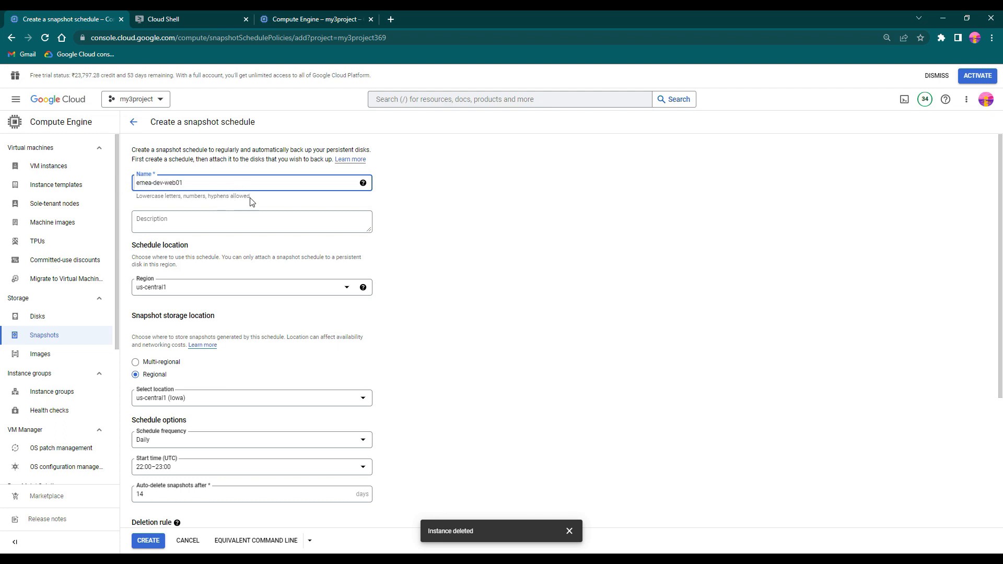
Enter "emea-dev-web01 - 6pm GMP - Daily" as the description of the snapshot schedule.
{"action": "left_click", "coordinate": [201, 220]}
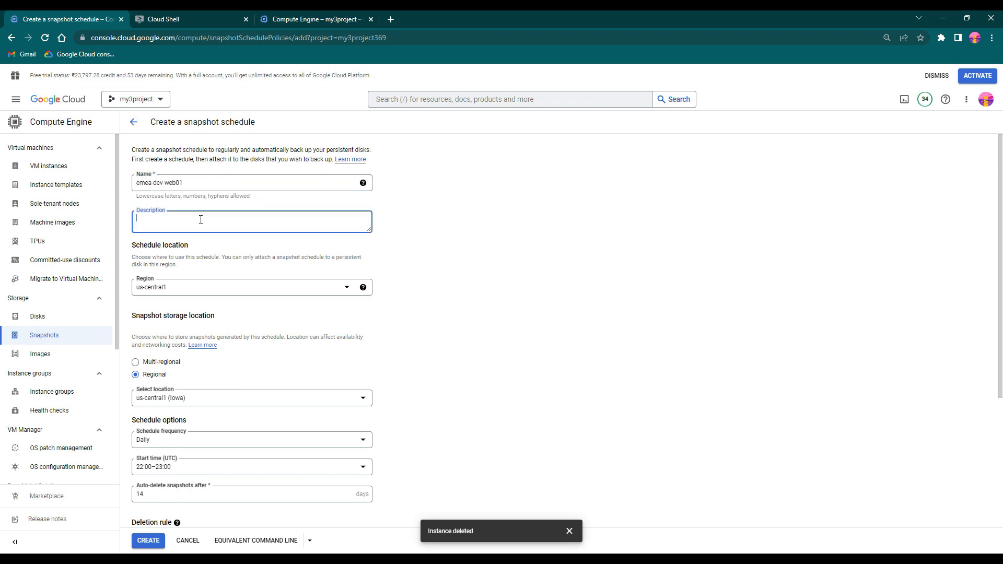
{"action": "key", "text": "ctrl+v"}
{"action": "type", "text": "- 6pm GMP - Dail"}
Set the region of the snapshot schedule to europe-west1.
{"action": "left_click", "coordinate": [346, 286]}
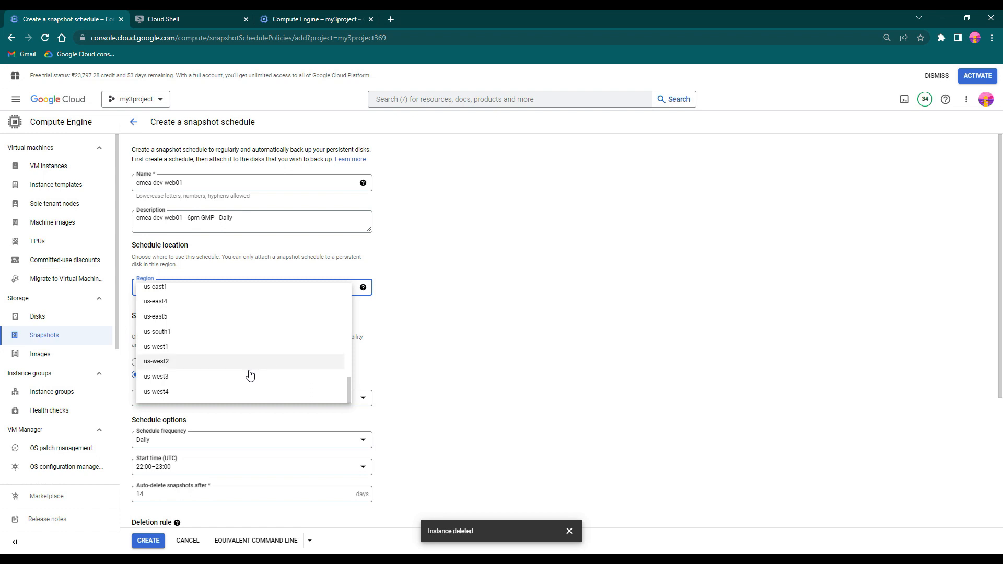
{"action": "scroll", "coordinate": [249, 374], "scroll_direction": "up", "scroll_amount": 6}
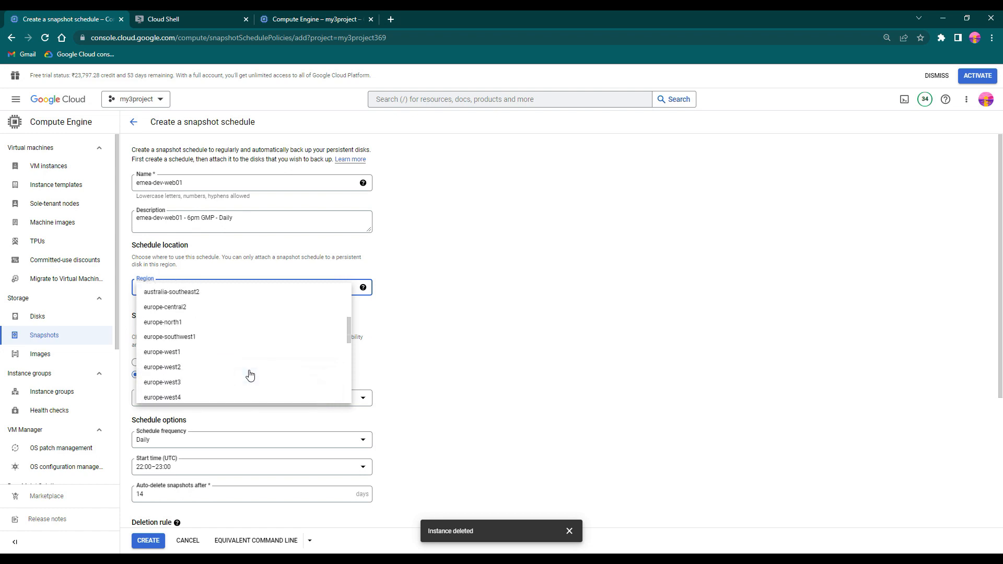
{"action": "scroll", "coordinate": [250, 374], "scroll_direction": "up", "scroll_amount": 3}
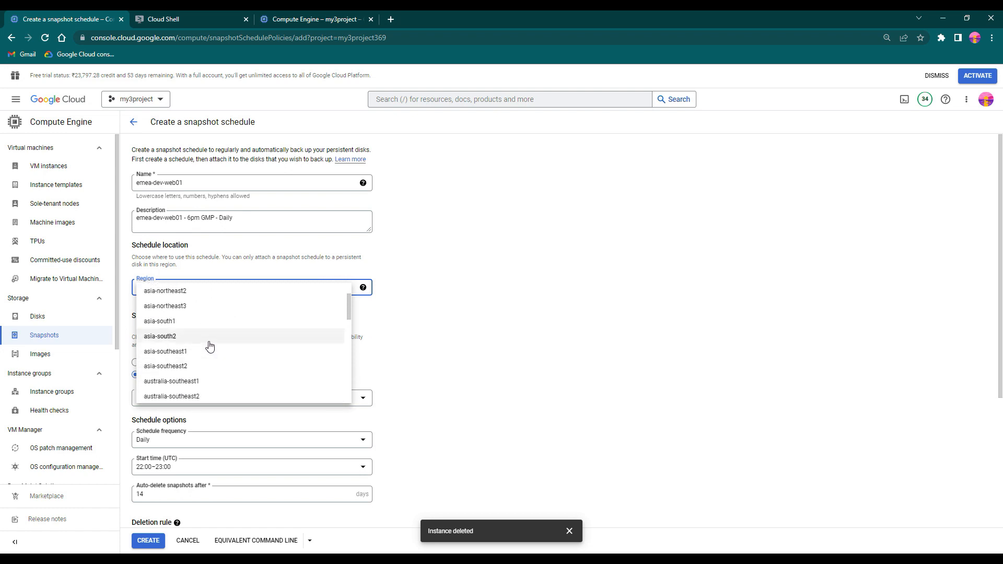
{"action": "scroll", "coordinate": [207, 345], "scroll_direction": "up", "scroll_amount": 1}
{"action": "scroll", "coordinate": [234, 354], "scroll_direction": "down", "scroll_amount": 1}
{"action": "scroll", "coordinate": [234, 354], "scroll_direction": "down", "scroll_amount": 4}
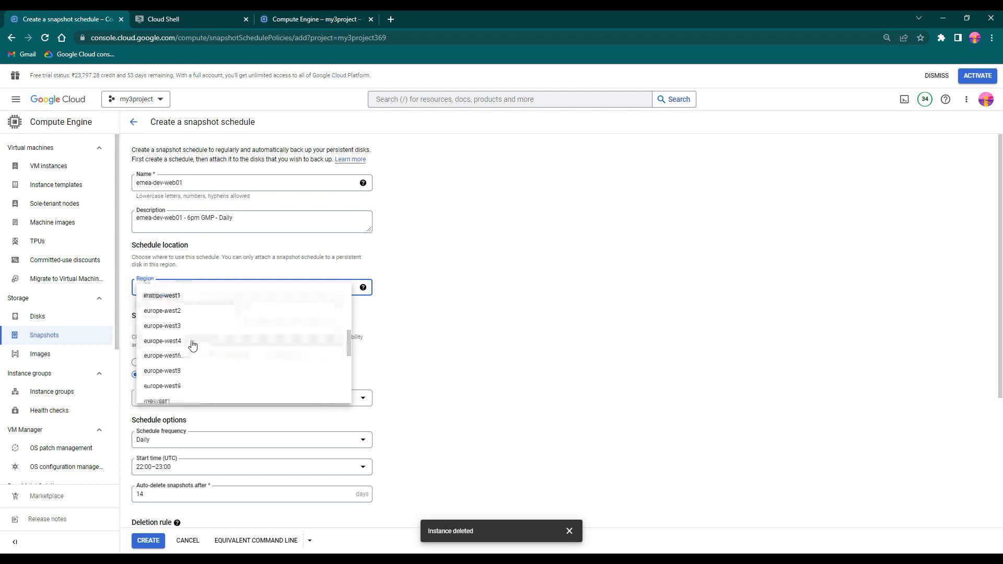
{"action": "left_click", "coordinate": [180, 296]}
Change the schedule frequency to Hourly and back to Daily.
{"action": "scroll", "coordinate": [507, 327], "scroll_direction": "down", "scroll_amount": 2}
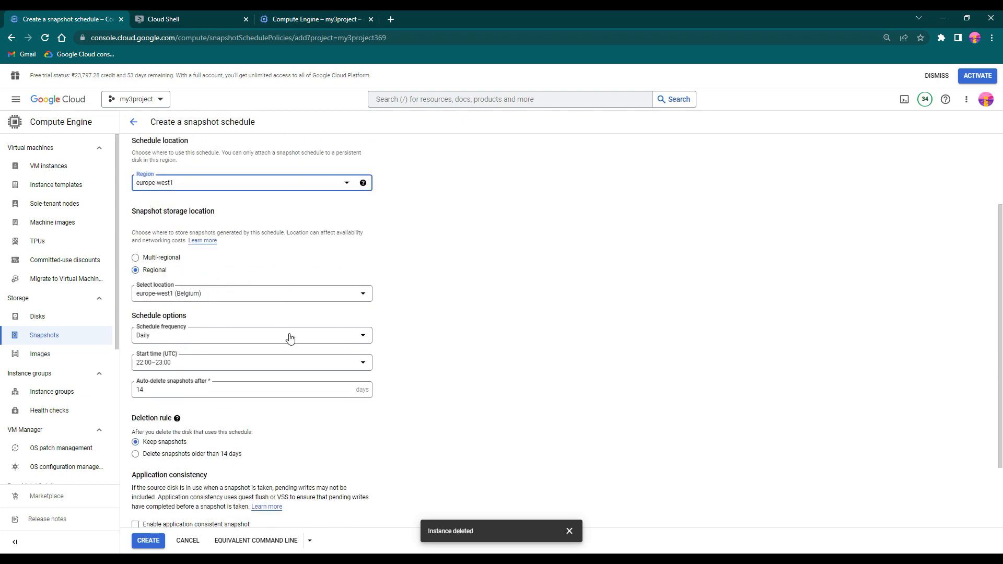
{"action": "left_click", "coordinate": [364, 339]}
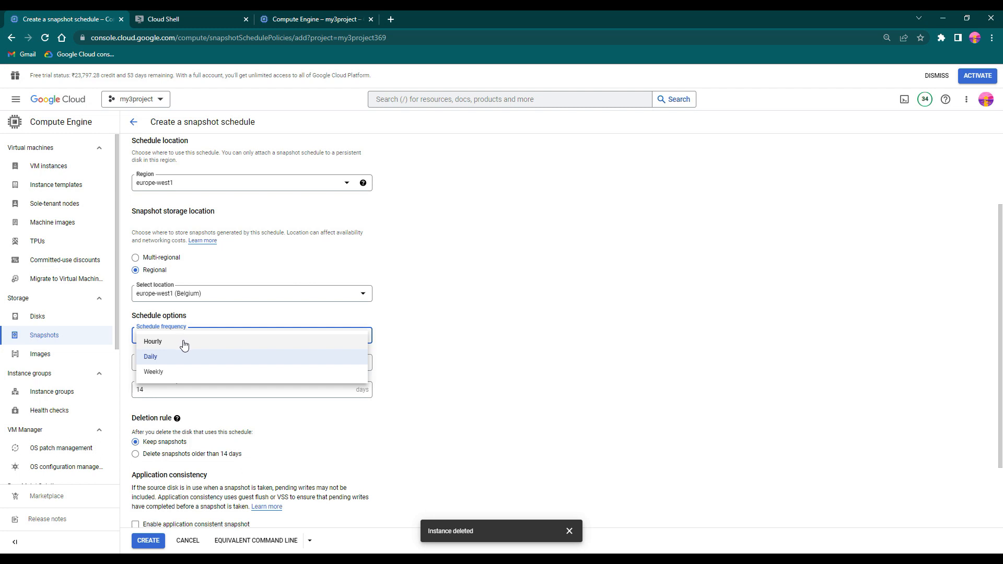
{"action": "left_click", "coordinate": [157, 342]}
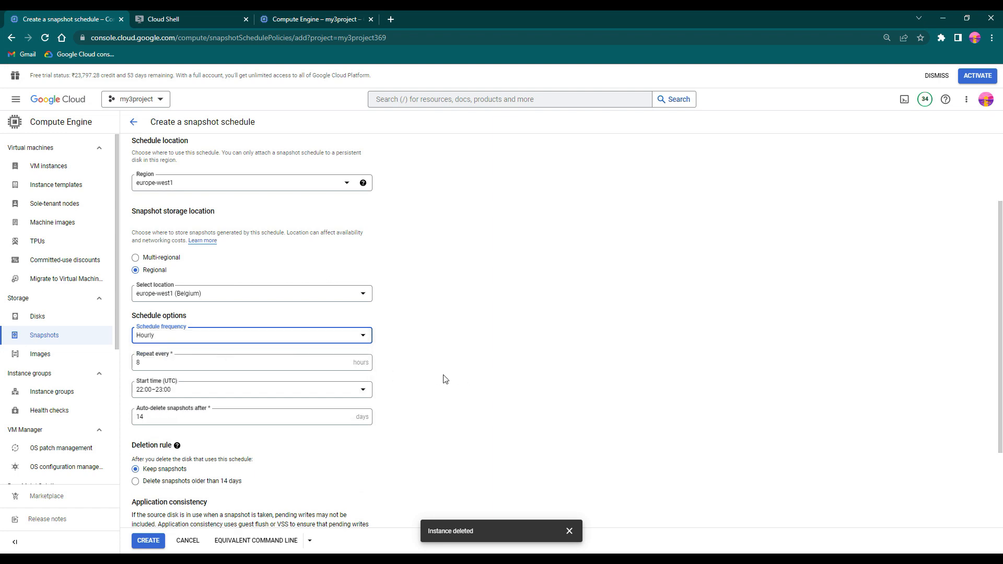
{"action": "left_click", "coordinate": [365, 336]}
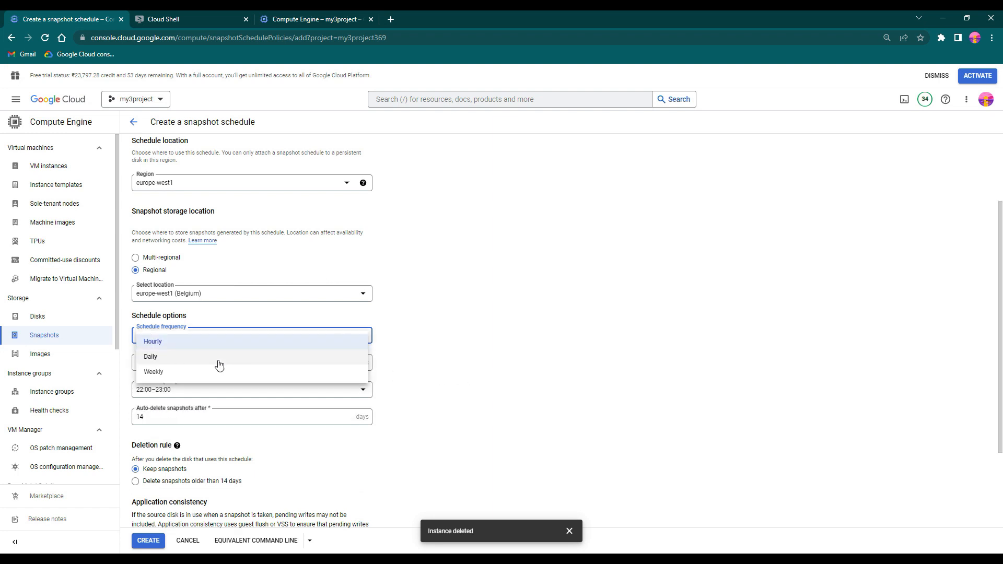
{"action": "left_click", "coordinate": [166, 359]}
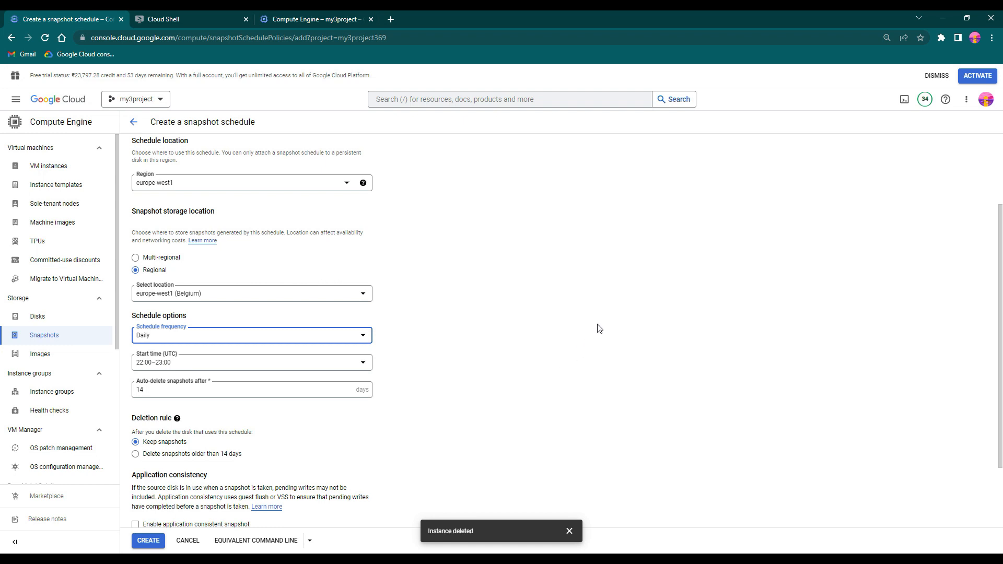
Set the start time (UTC) of the daily snapshot schedule to 19:00–20:00.
{"action": "left_click", "coordinate": [366, 368]}
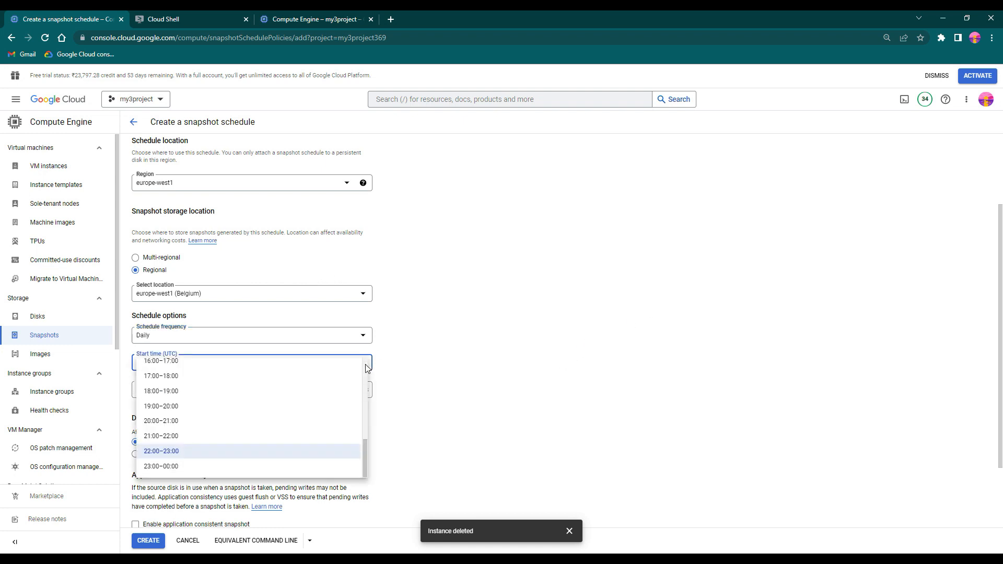
{"action": "left_click", "coordinate": [181, 451]}
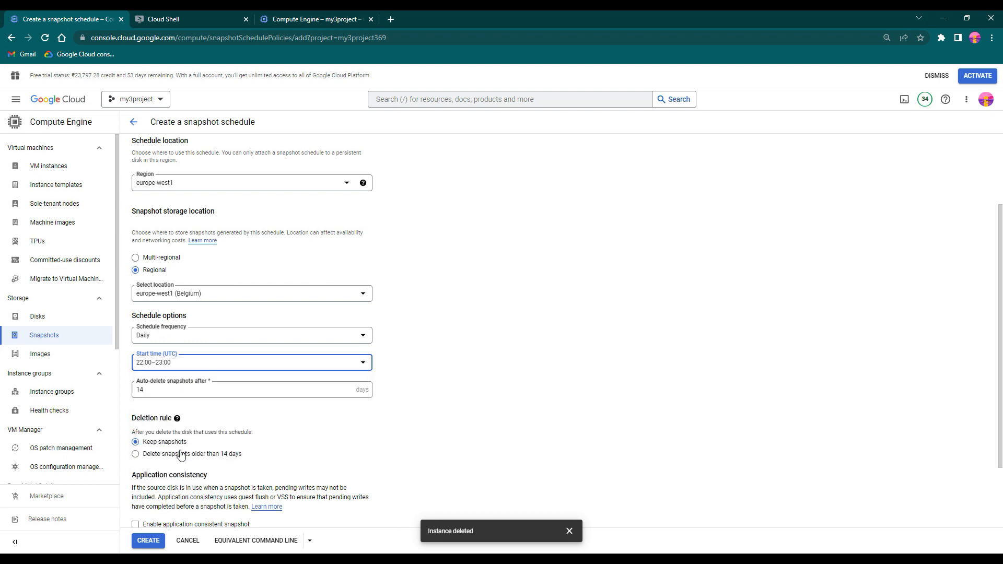
{"action": "scroll", "coordinate": [223, 409], "scroll_direction": "down", "scroll_amount": 1}
{"action": "left_click", "coordinate": [184, 337]}
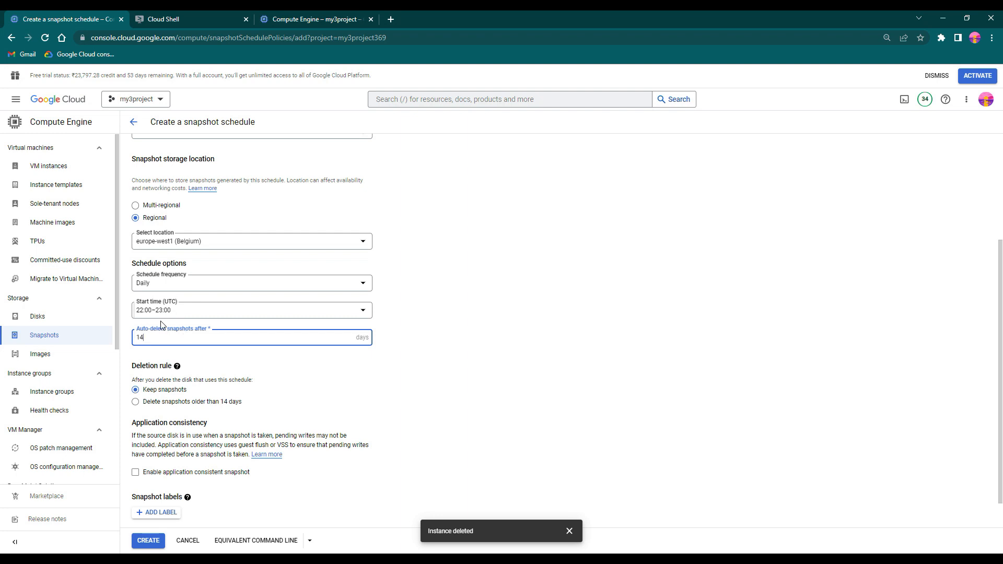
{"action": "left_click", "coordinate": [144, 314]}
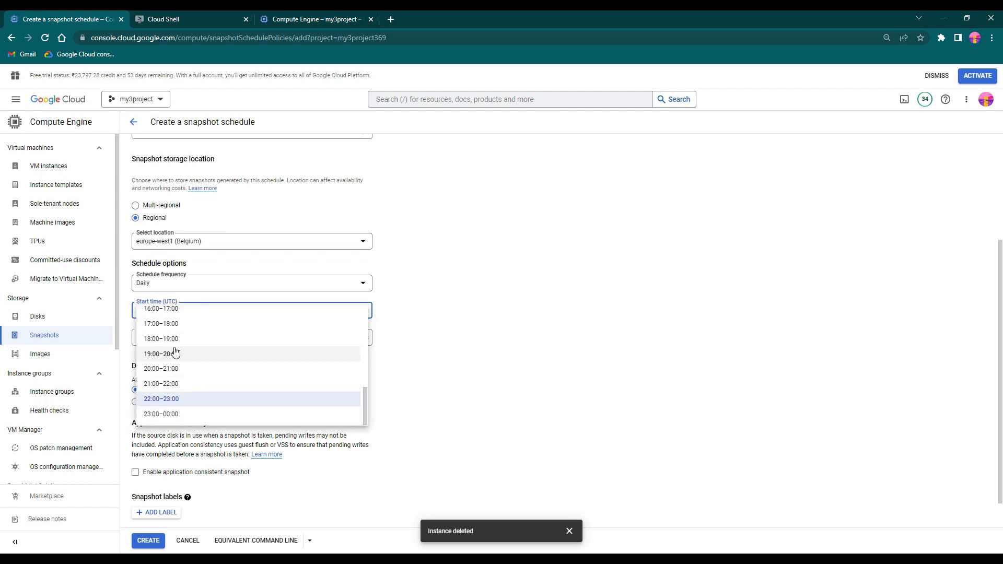
{"action": "left_click", "coordinate": [175, 346]}
{"action": "left_click", "coordinate": [180, 315]}
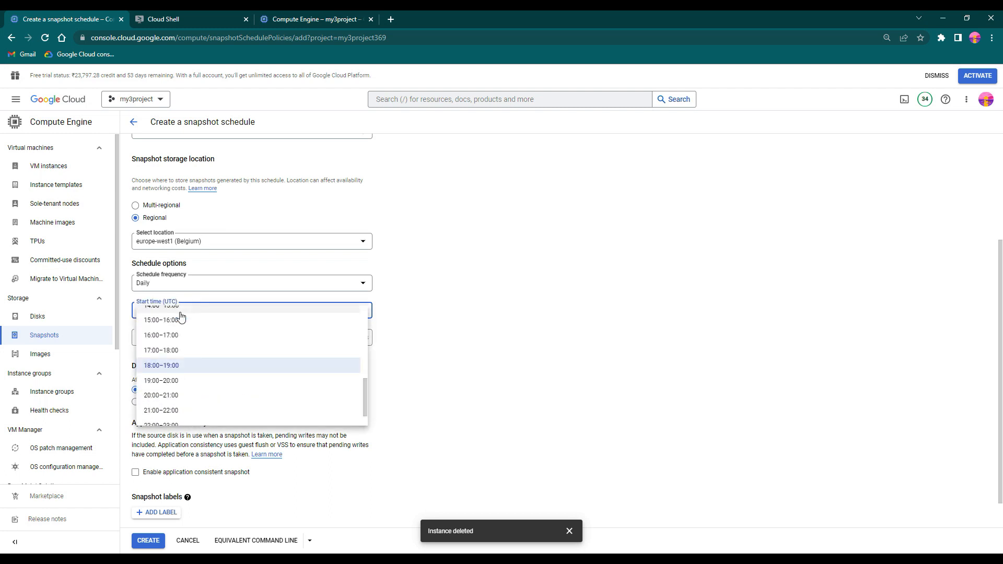
{"action": "left_click", "coordinate": [168, 381]}
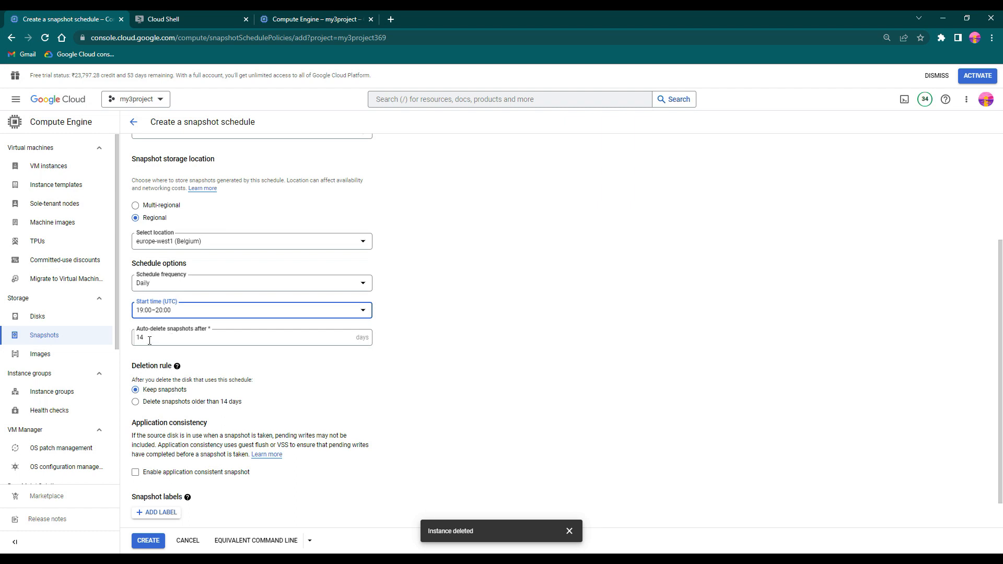
Set the deletion rule to delete older snapshots after the source disk is deleted, and auto-delete snapshots after 7 days.
{"action": "left_click", "coordinate": [178, 403]}
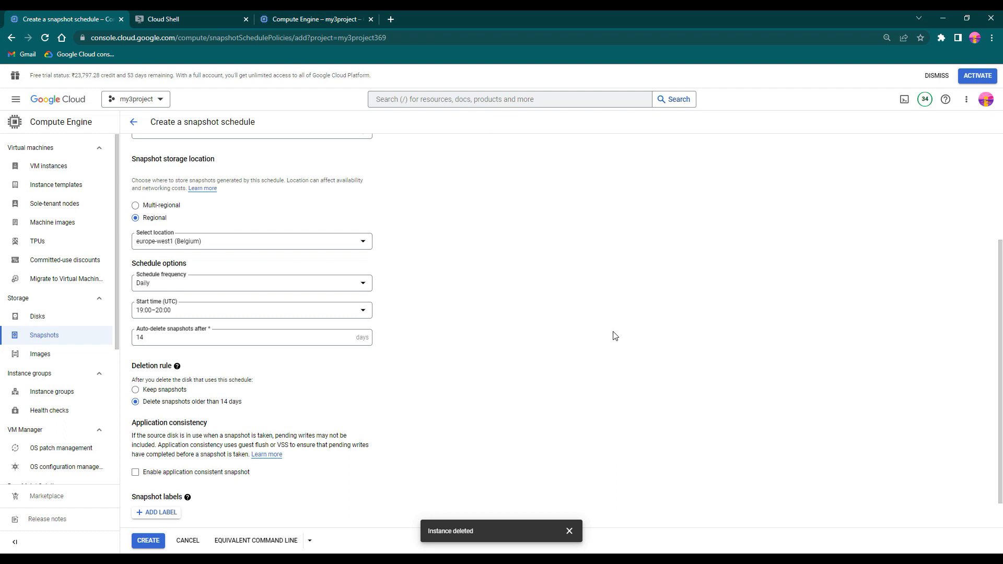
{"action": "left_click_drag", "start_coordinate": [198, 337], "coordinate": [125, 348]}
{"action": "type", "text": "31"}
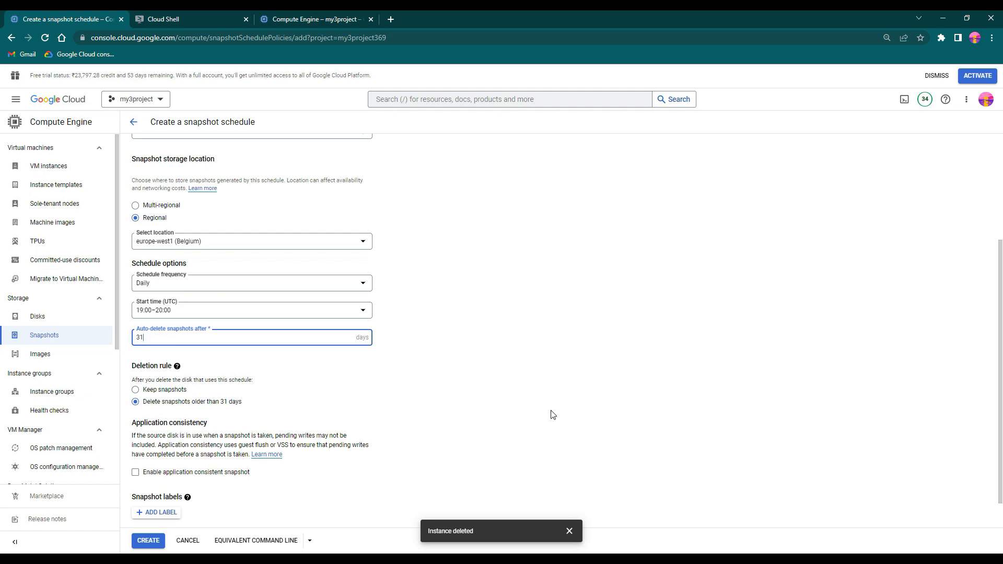
{"action": "key", "text": "BackSpace"}
{"action": "key", "text": "BackSpace"}
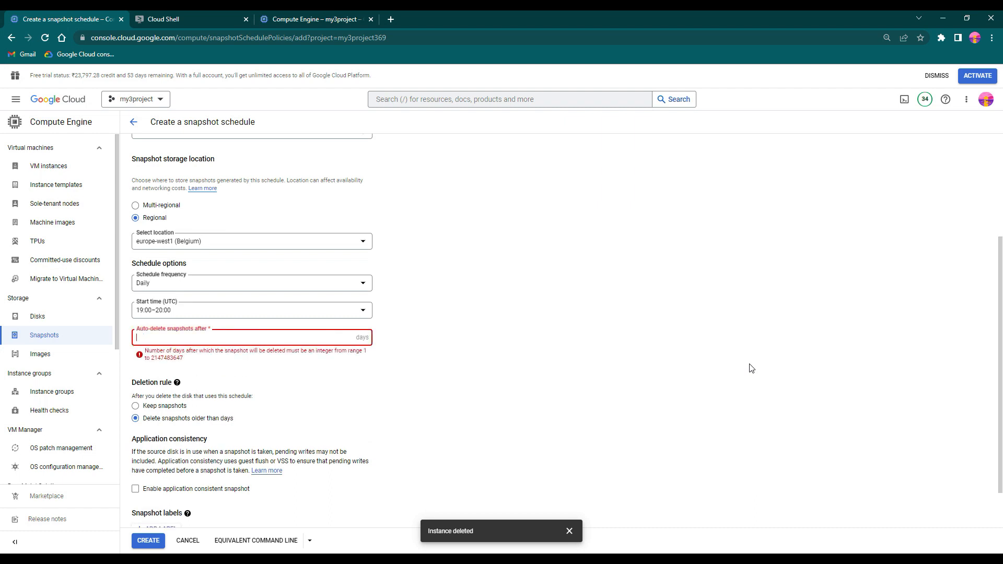
{"action": "type", "text": "7"}
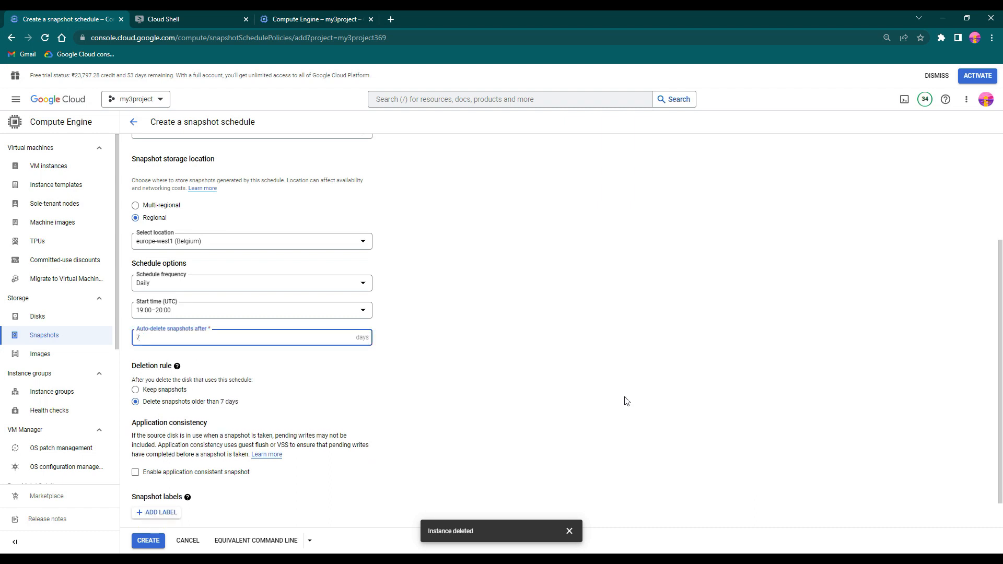
{"action": "scroll", "coordinate": [627, 401], "scroll_direction": "down", "scroll_amount": 1}
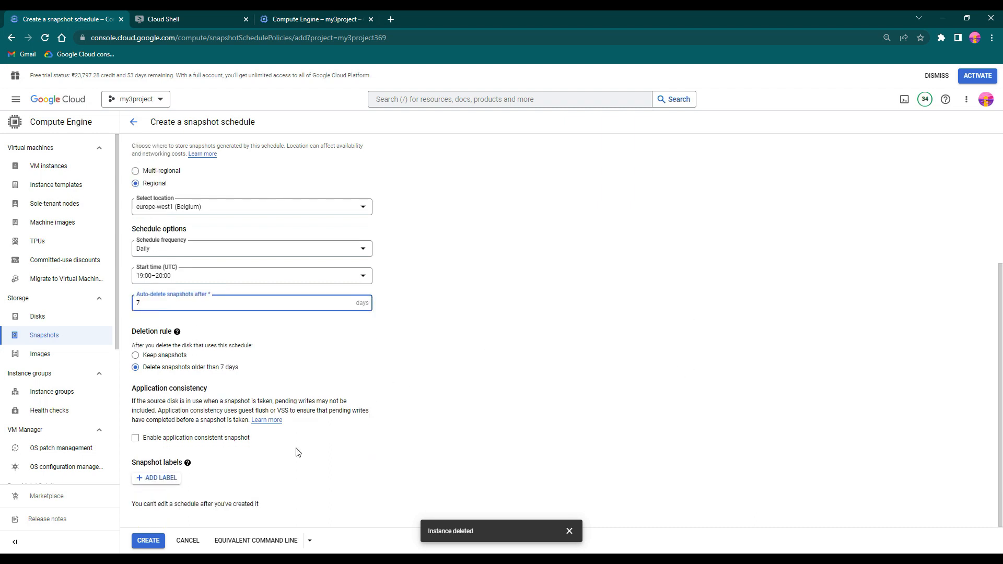
{"action": "left_click", "coordinate": [160, 478]}
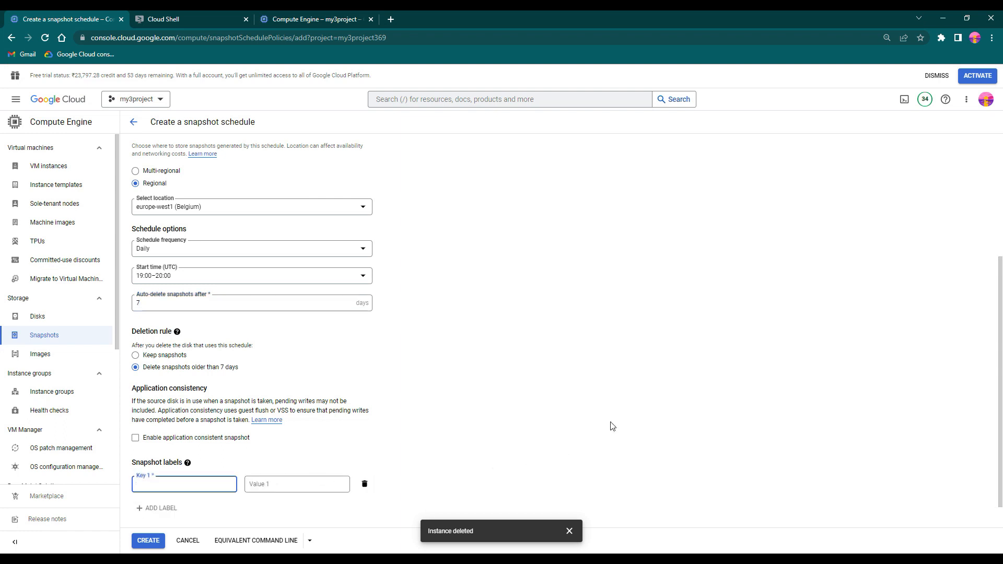
{"action": "type", "text": "emea-dev"}
{"action": "key", "text": "Tab"}
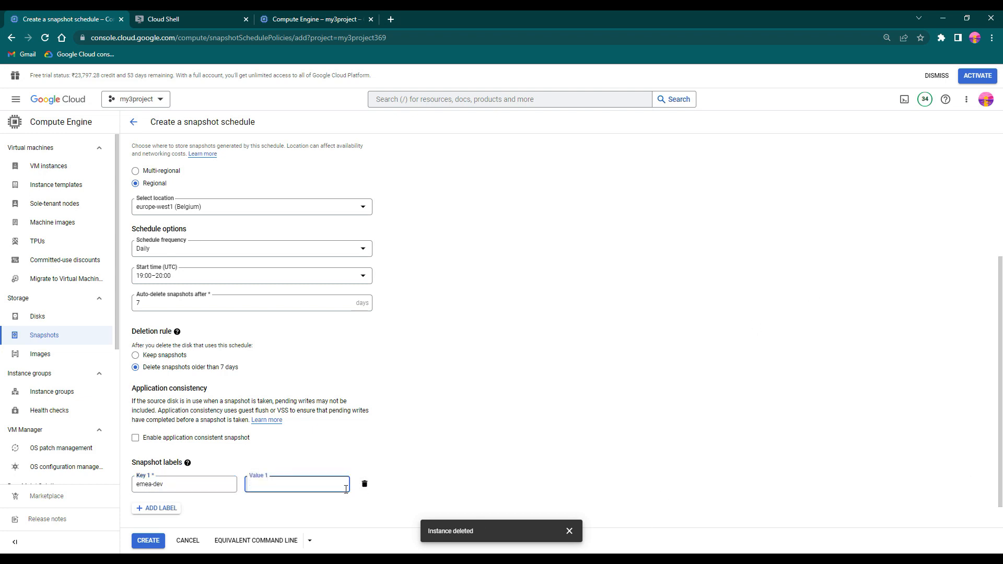
{"action": "left_click", "coordinate": [364, 484]}
Review the settings of the emea-dev-web01 schedule and create it.
{"action": "scroll", "coordinate": [638, 381], "scroll_direction": "up", "scroll_amount": 3}
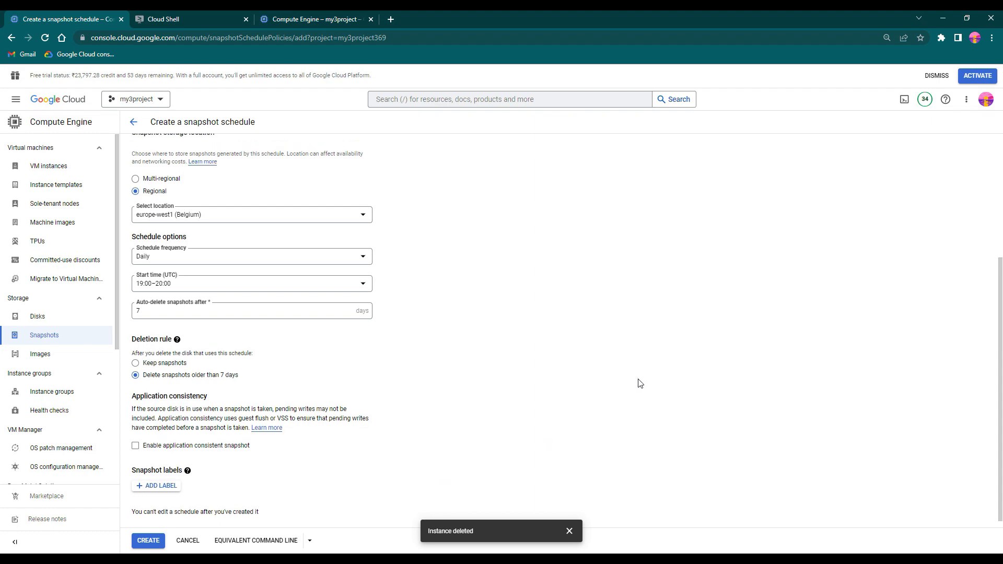
{"action": "scroll", "coordinate": [640, 382], "scroll_direction": "down", "scroll_amount": 4}
{"action": "scroll", "coordinate": [640, 381], "scroll_direction": "up", "scroll_amount": 5}
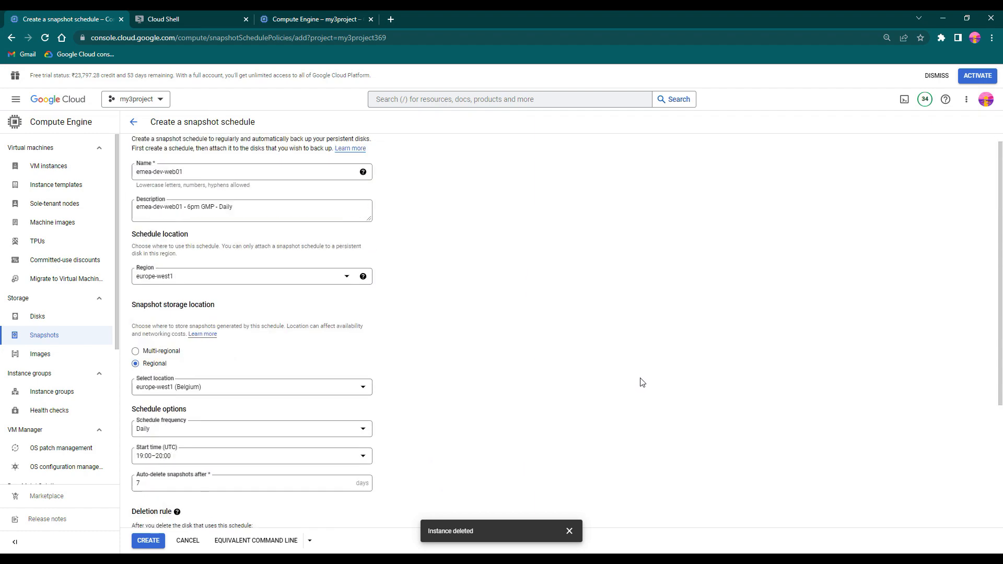
{"action": "scroll", "coordinate": [508, 378], "scroll_direction": "down", "scroll_amount": 4}
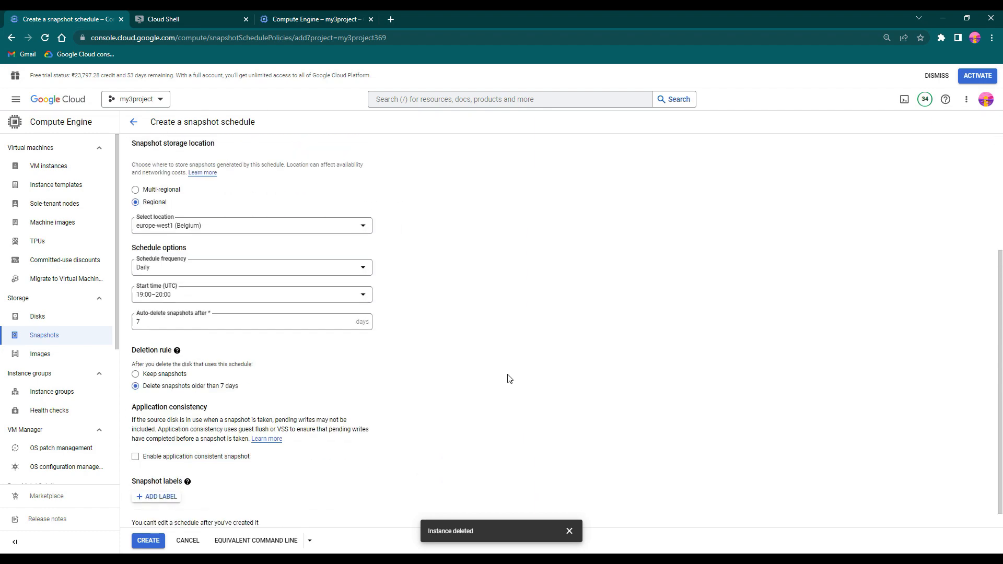
{"action": "left_click", "coordinate": [150, 543]}
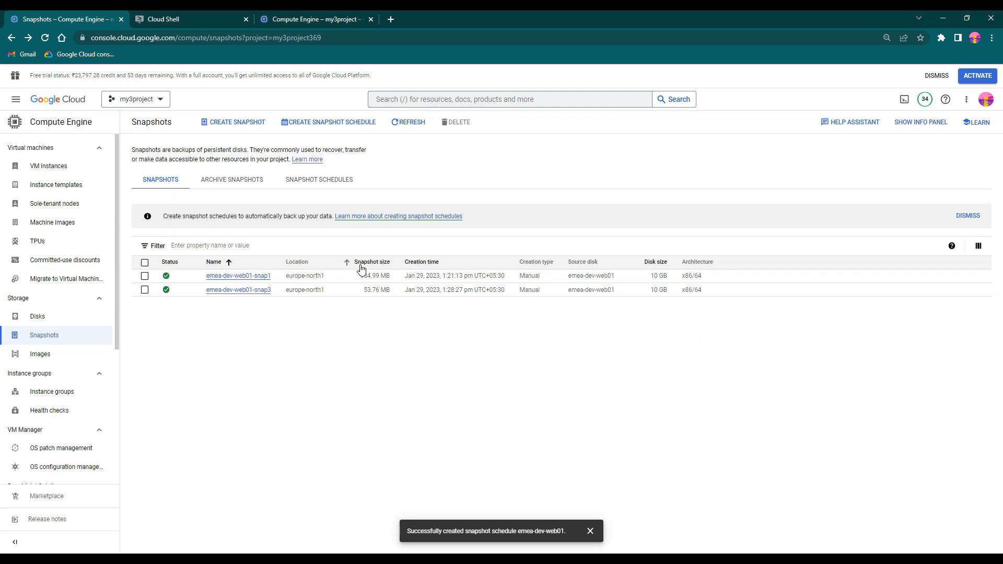
Examine the details of the emea-dev-web01 snapshot schedule, open its deletion prompt and cancel it, returning to the schedule list.
{"action": "left_click", "coordinate": [337, 181]}
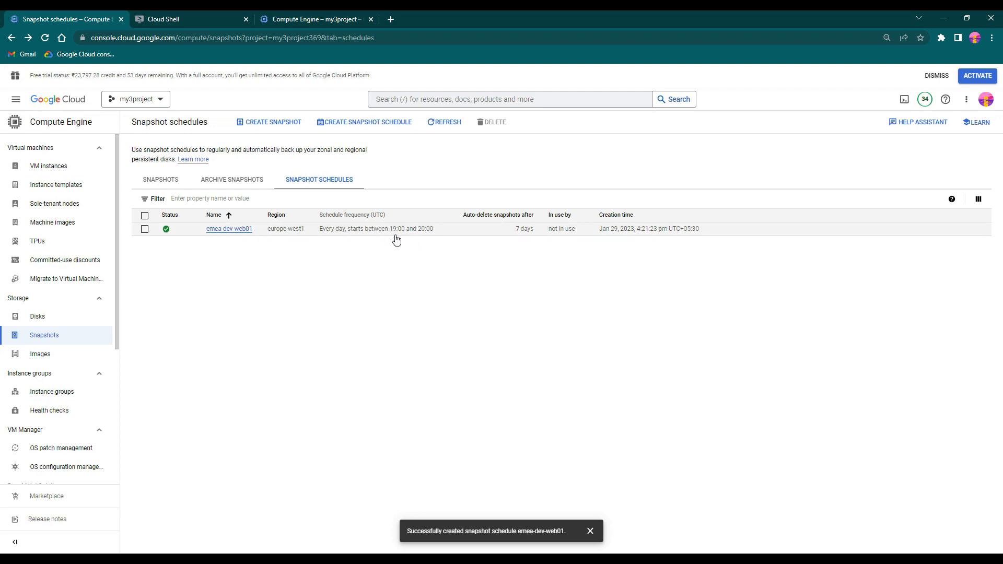
{"action": "left_click", "coordinate": [231, 229]}
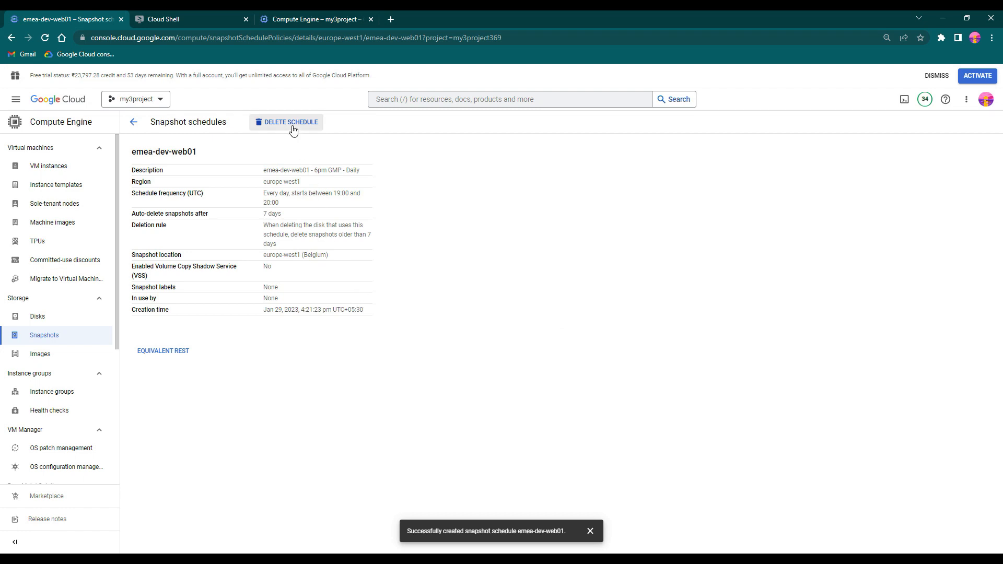
{"action": "left_click", "coordinate": [290, 123]}
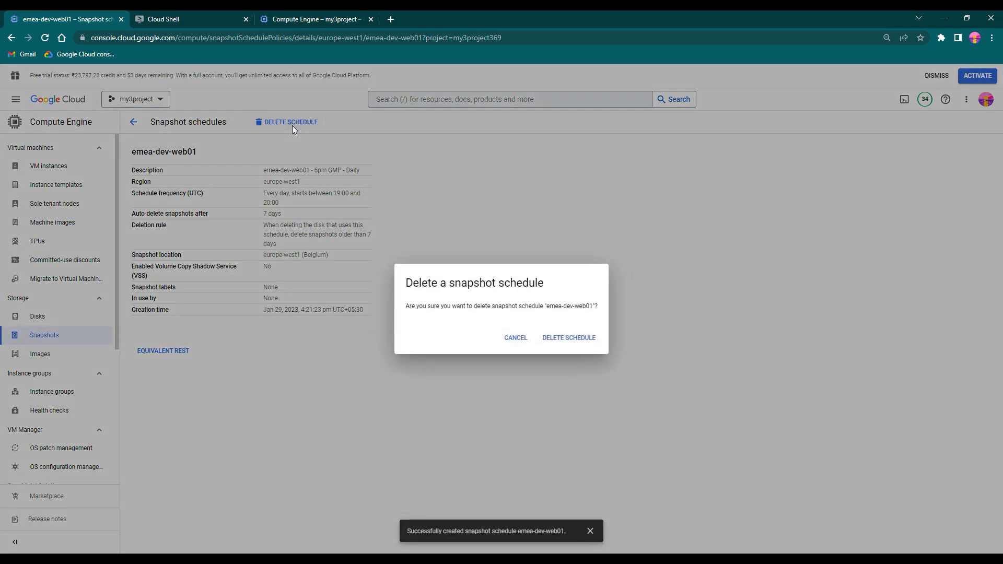
{"action": "left_click", "coordinate": [513, 338]}
{"action": "left_click", "coordinate": [134, 123]}
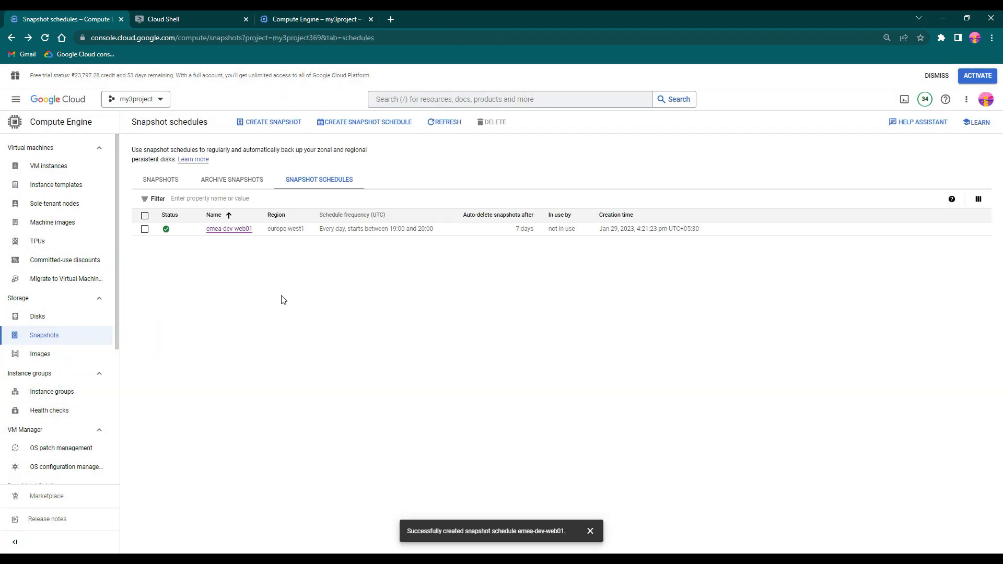
Select the emea-dev-web01 schedule in the list, reopen its details for review, and return to the schedule list.
{"action": "left_click", "coordinate": [145, 229]}
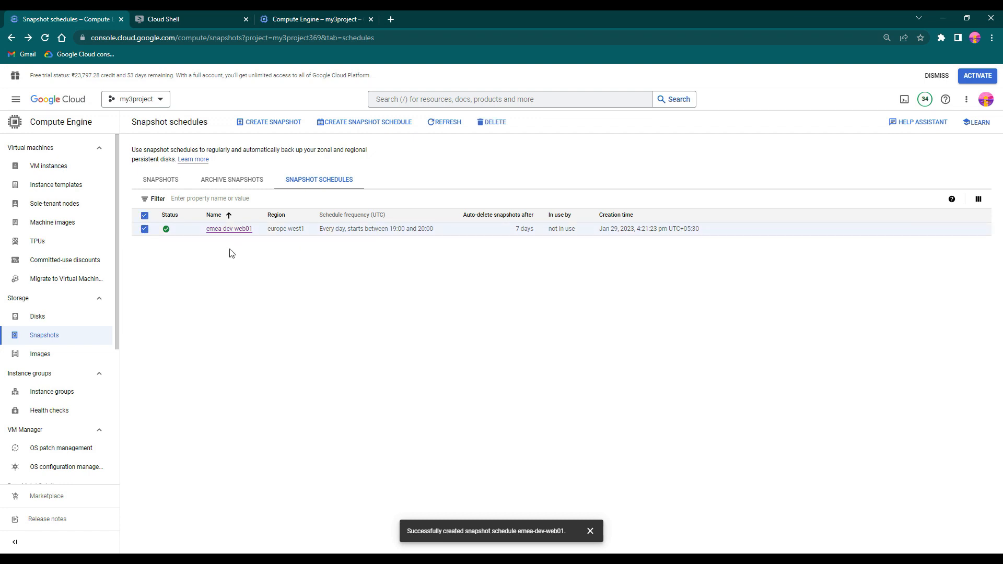
{"action": "left_click", "coordinate": [228, 229]}
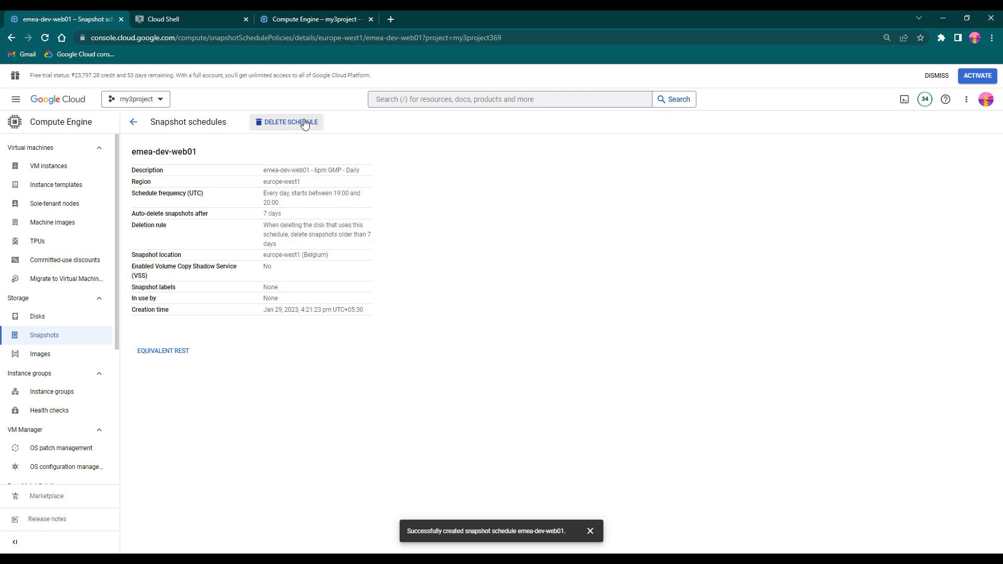
{"action": "left_click", "coordinate": [131, 124]}
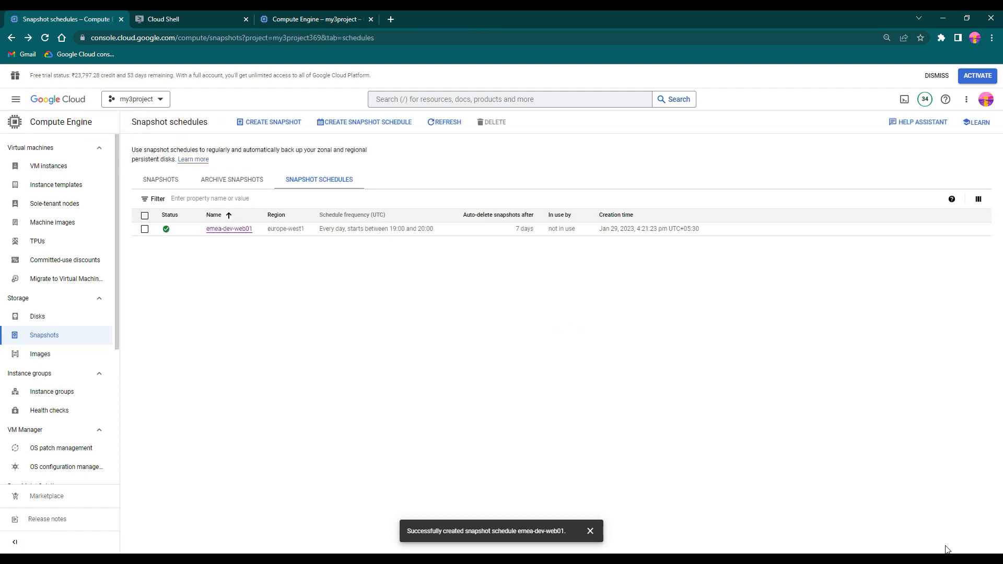
Select the emea-dev-web01 schedule and look through the lists of snapshots, archive snapshots and snapshot schedules.
{"action": "left_click", "coordinate": [145, 230]}
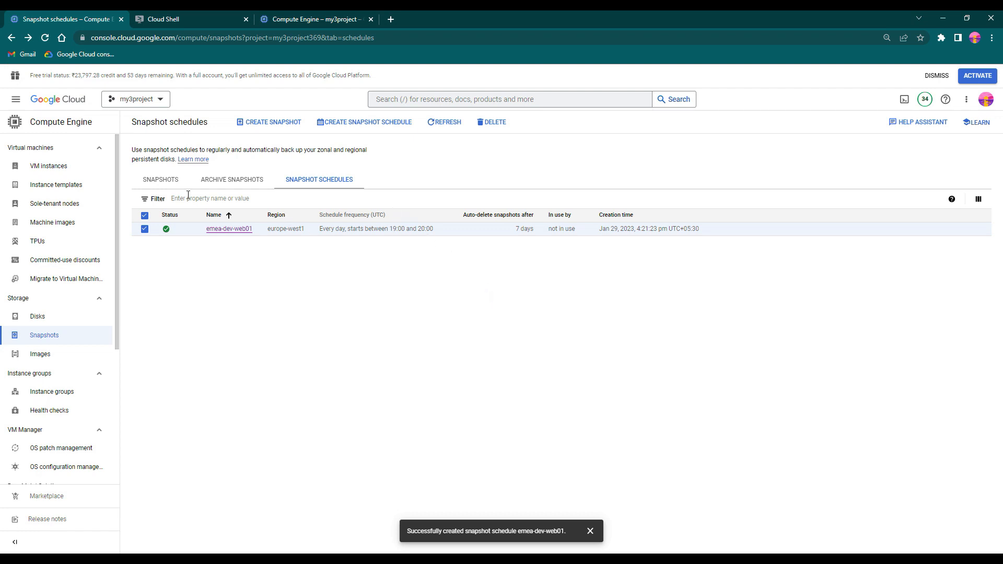
{"action": "left_click", "coordinate": [169, 184]}
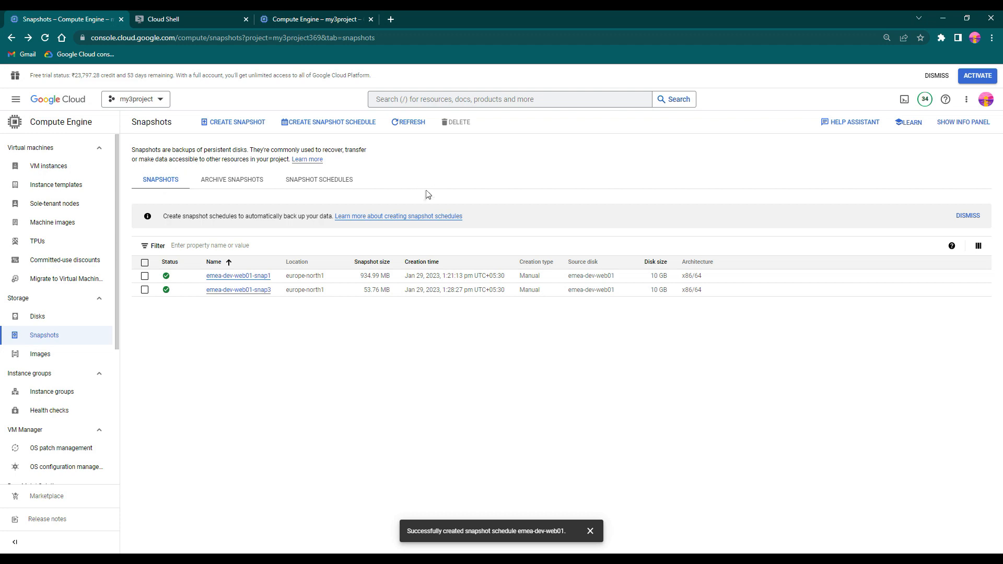
{"action": "left_click", "coordinate": [337, 180]}
{"action": "left_click", "coordinate": [236, 183]}
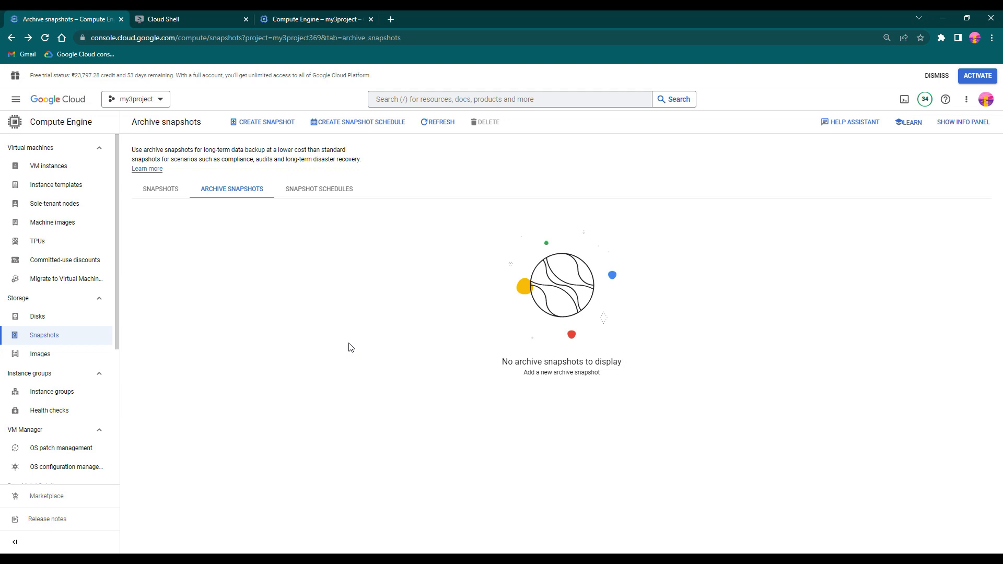
{"action": "left_click", "coordinate": [163, 189]}
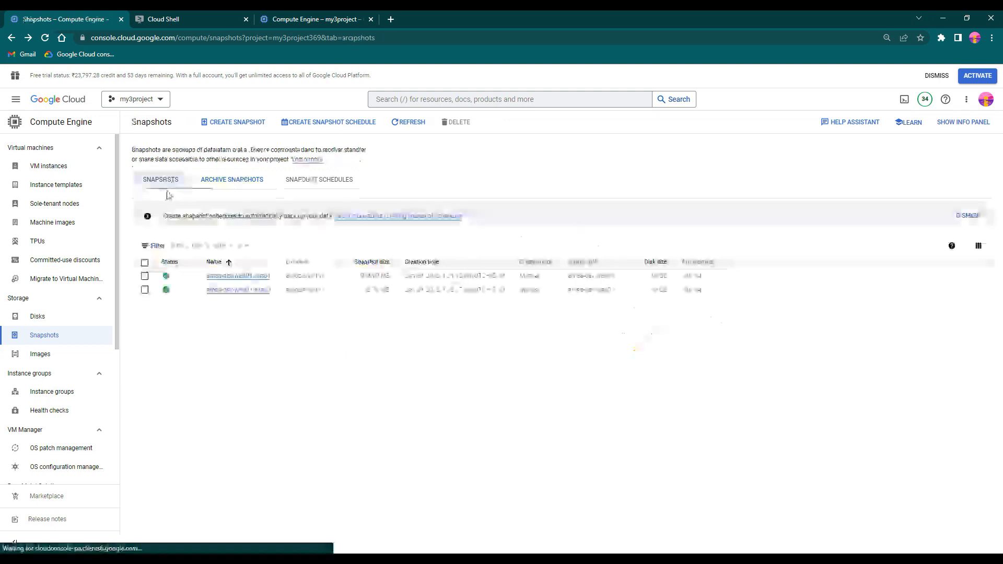
{"action": "left_click", "coordinate": [331, 180]}
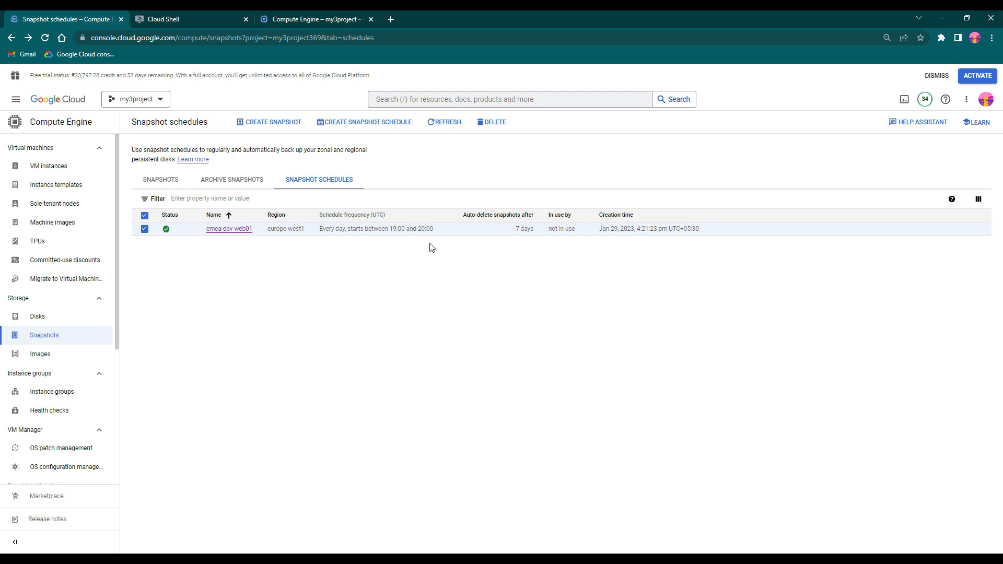
{"action": "left_click", "coordinate": [57, 329]}
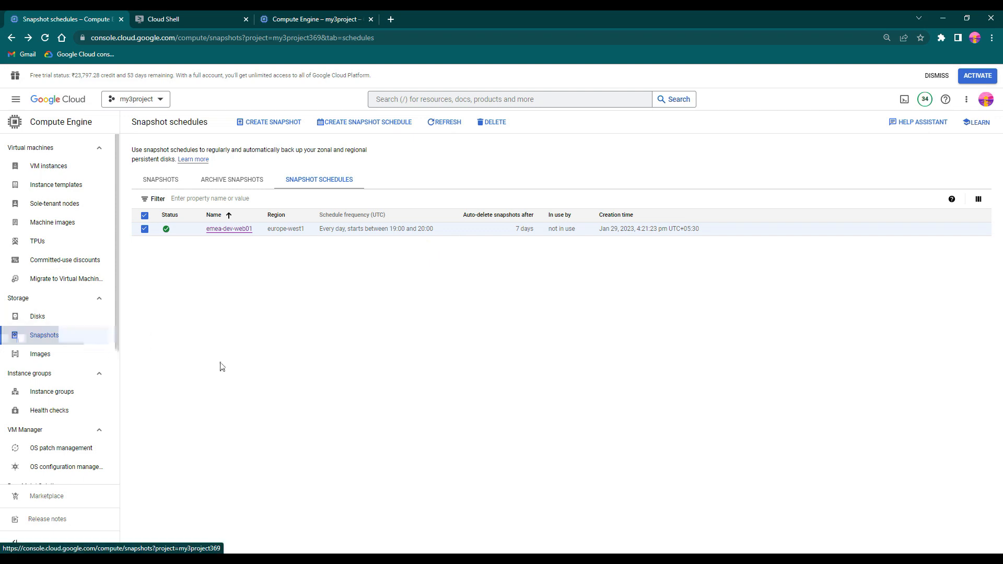